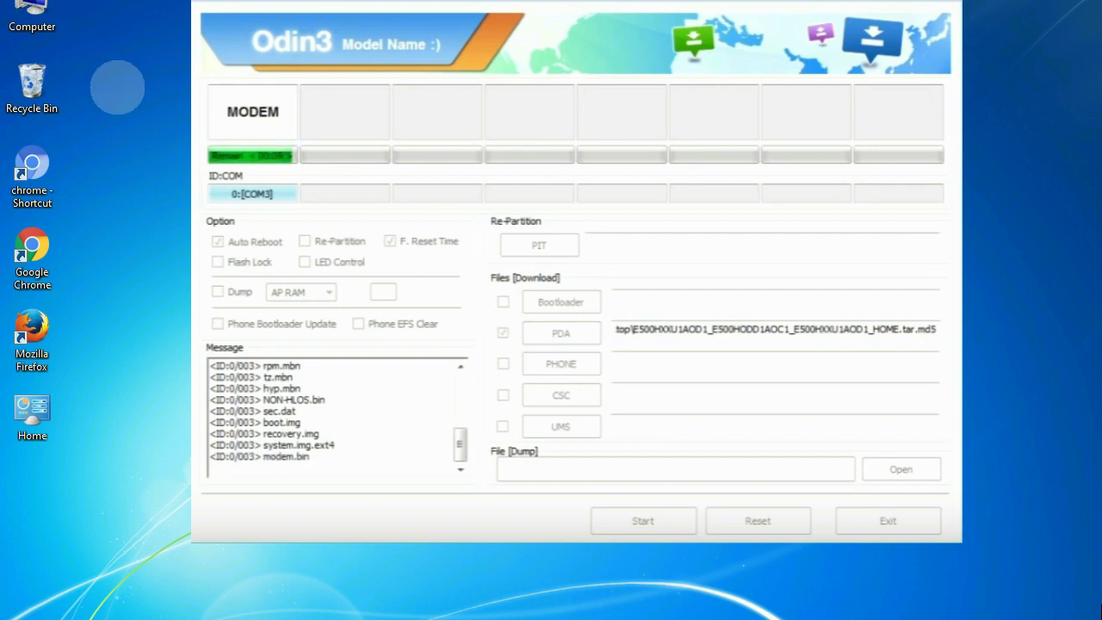
Step: Close the Odin3 window, leaving the desktop with odin3.zip visible
{"action": "left_click", "coordinate": [33, 82]}
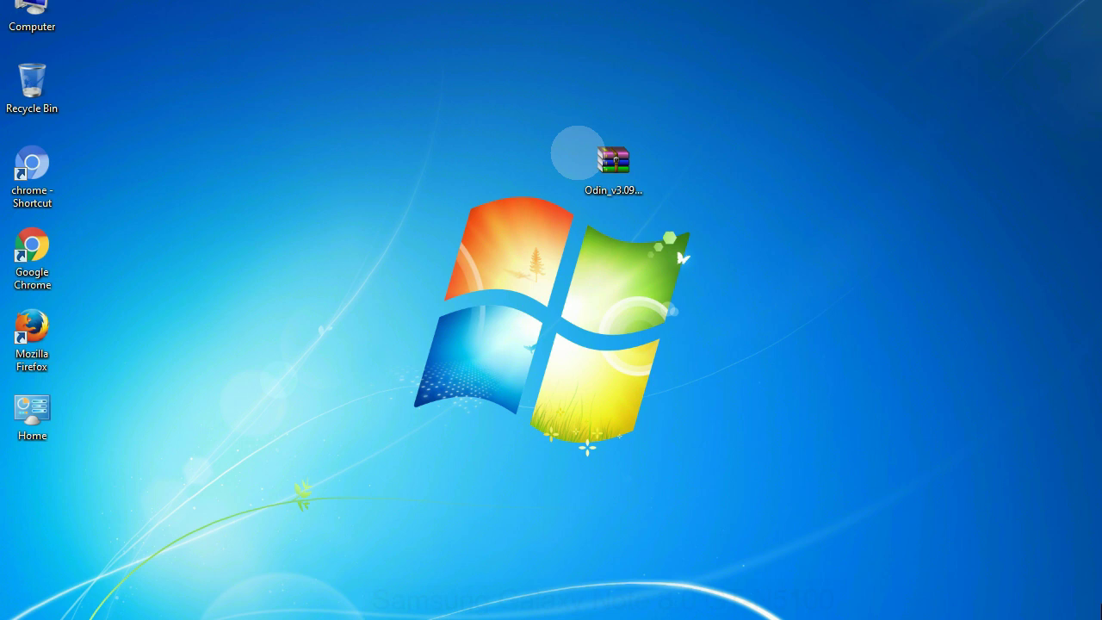
Step: Extract the Odin v3.09 archive onto the desktop
{"action": "left_click", "coordinate": [608, 158]}
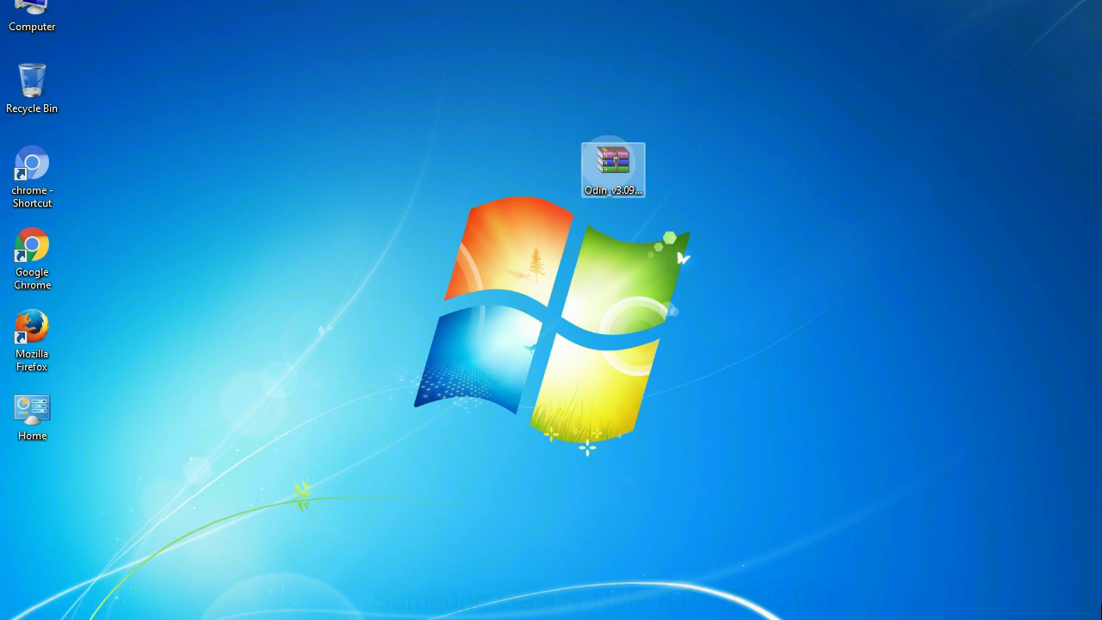
{"action": "right_click", "coordinate": [607, 159]}
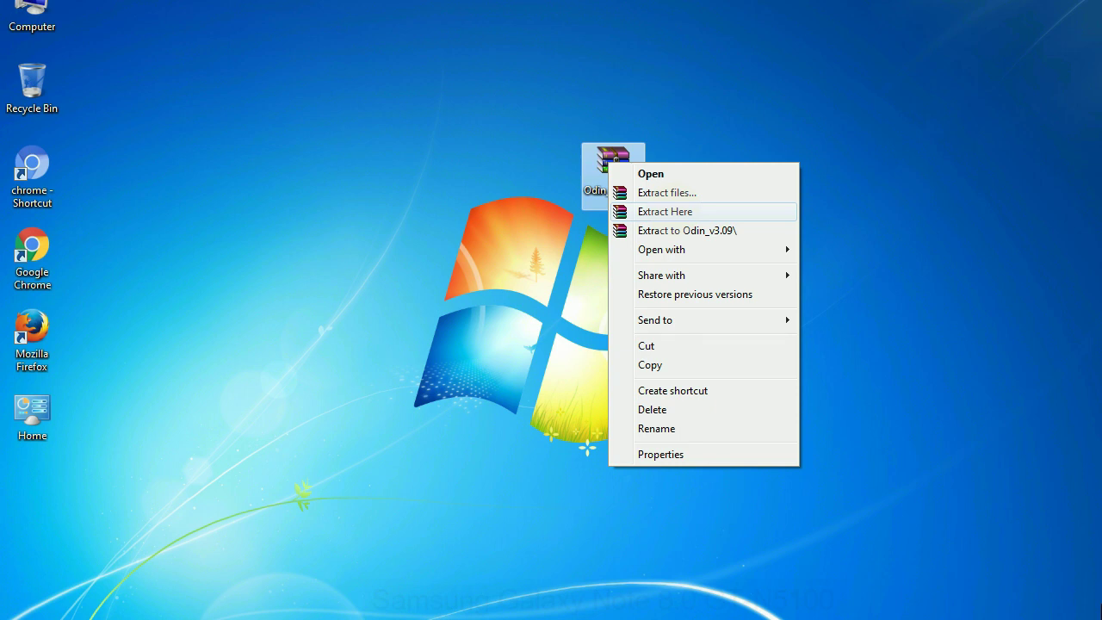
{"action": "left_click", "coordinate": [667, 211]}
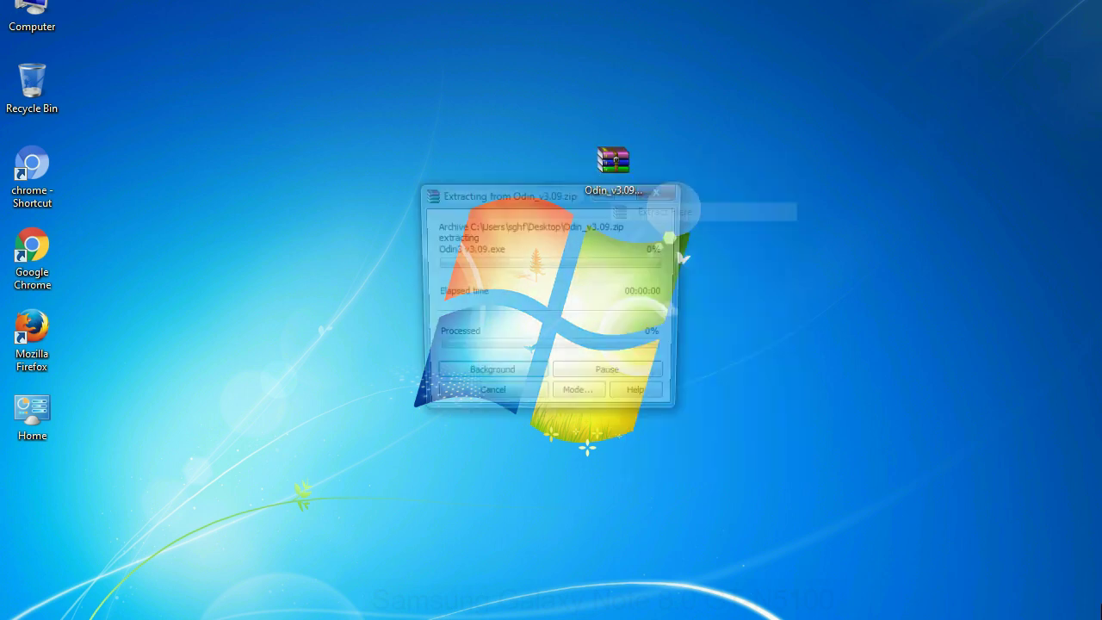
Step: Run Odin3 v3.09.exe from the extracted folder as administrator
{"action": "double_click", "coordinate": [476, 168]}
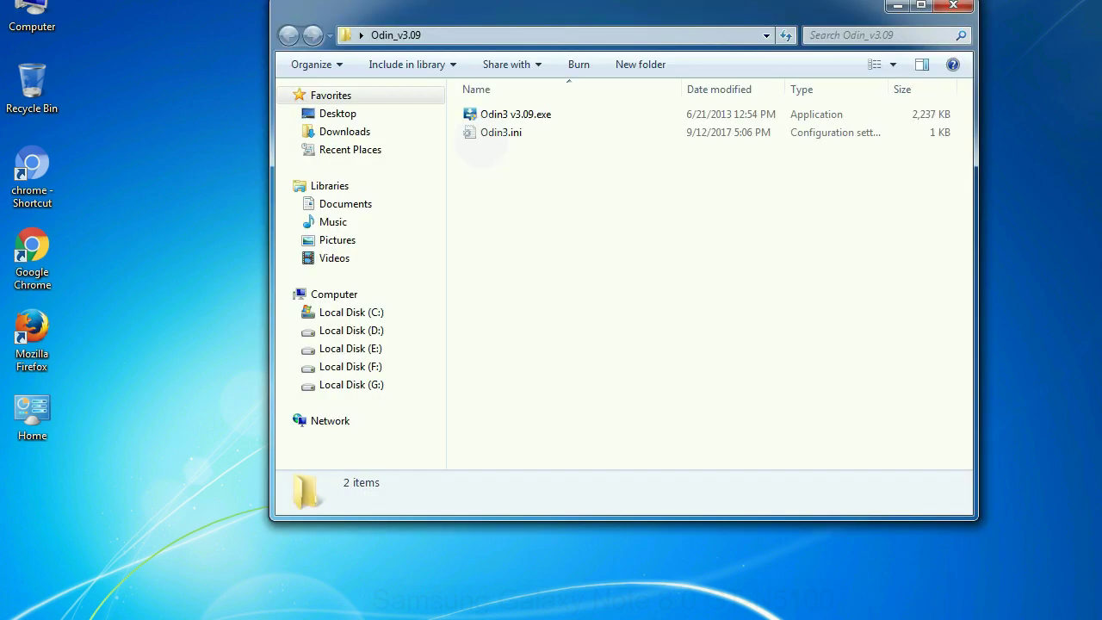
{"action": "right_click", "coordinate": [500, 116]}
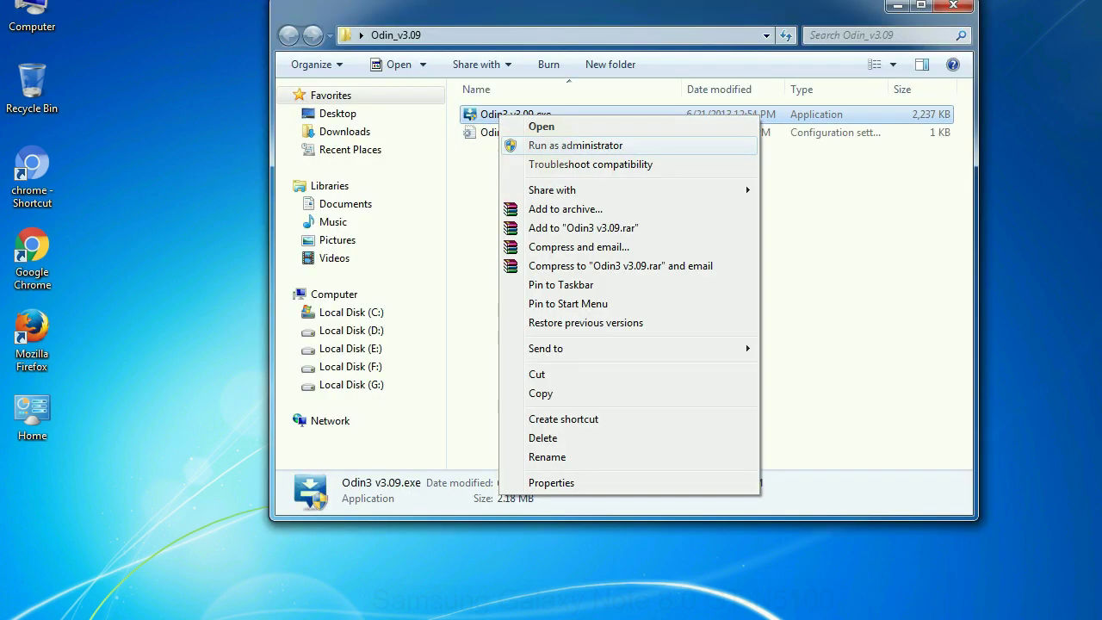
{"action": "left_click", "coordinate": [575, 145]}
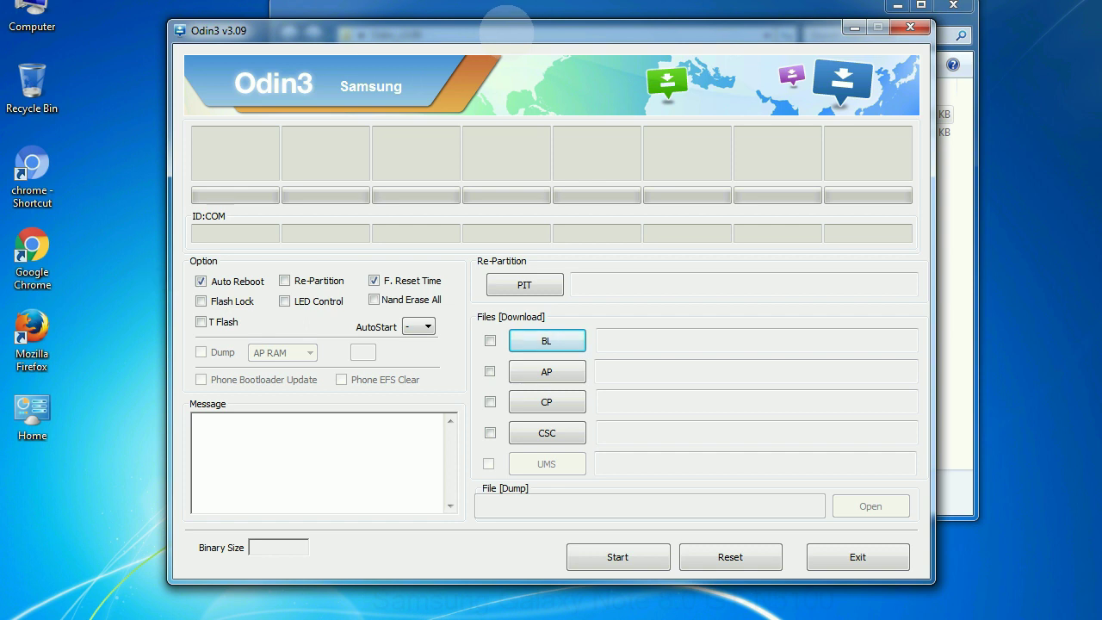
Step: Move the Odin3 window slightly up and to the right
{"action": "left_click_drag", "start_coordinate": [507, 30], "coordinate": [550, 5]}
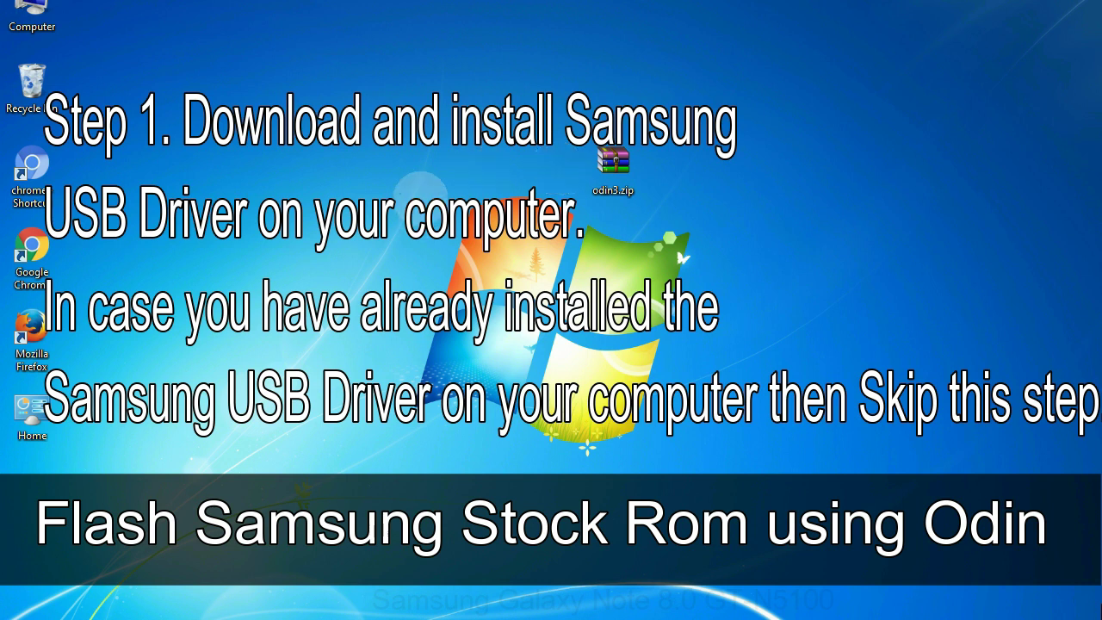
{"action": "left_click", "coordinate": [594, 155]}
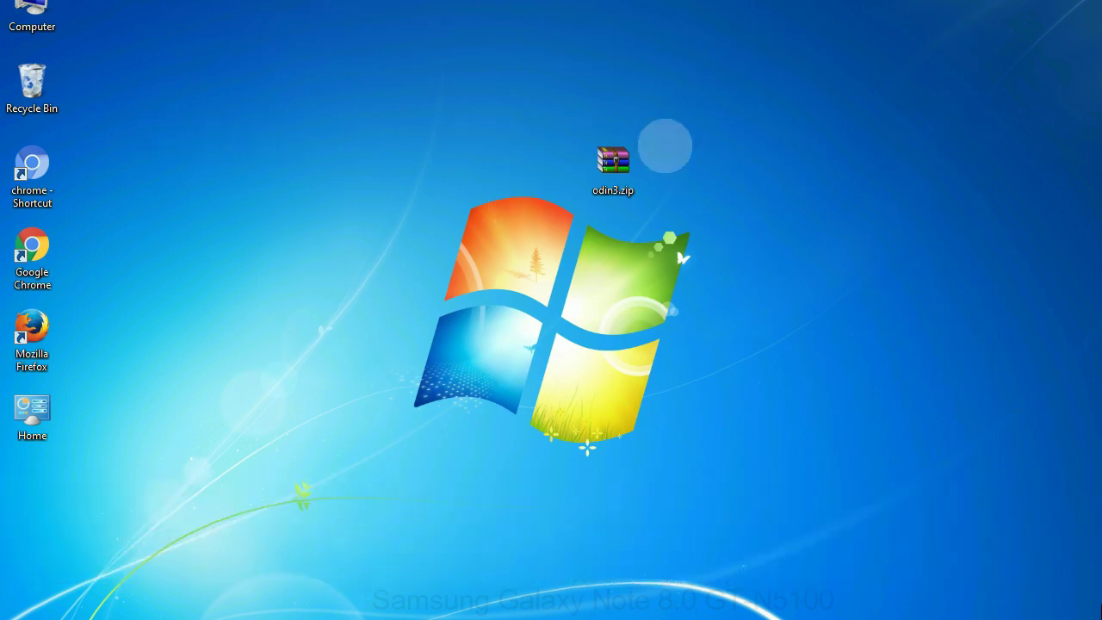
{"action": "left_click", "coordinate": [603, 162]}
{"action": "double_click", "coordinate": [600, 155]}
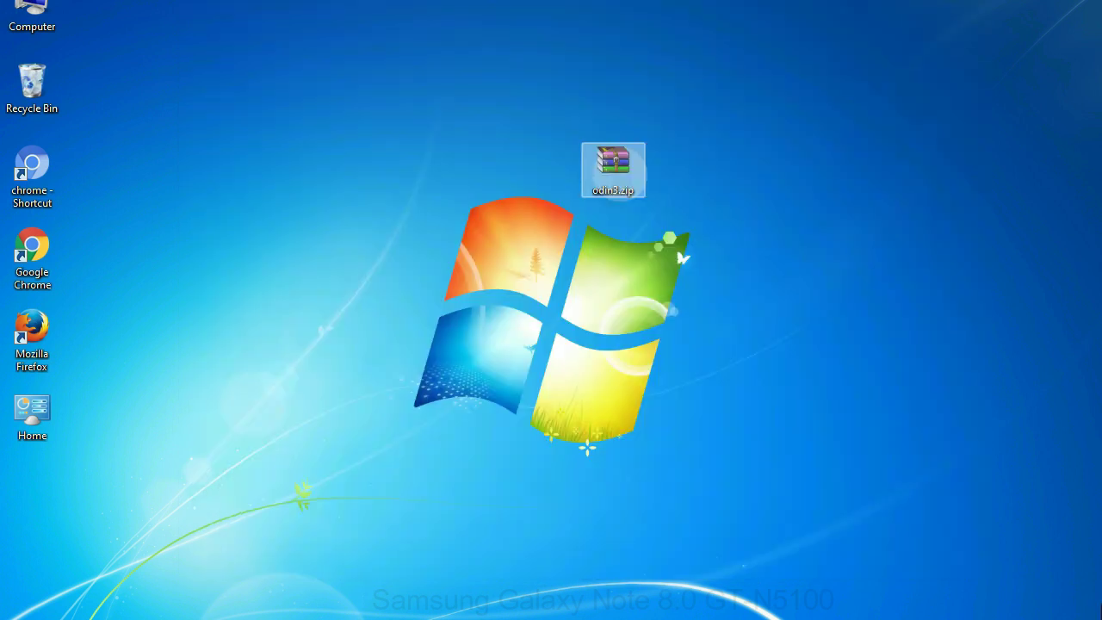
{"action": "left_click", "coordinate": [688, 162]}
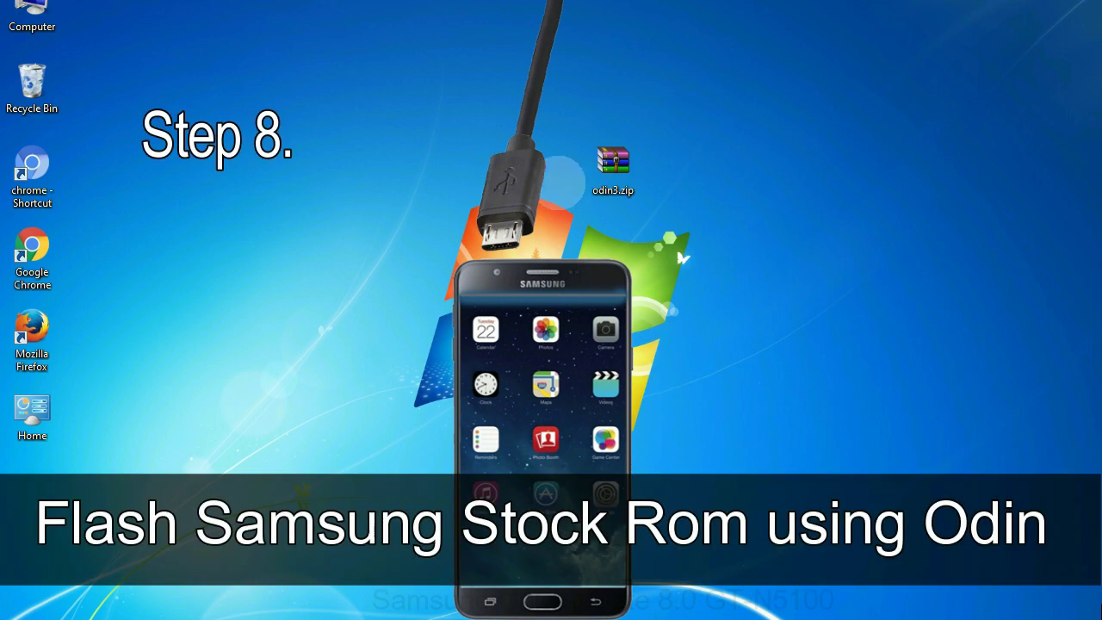
{"action": "left_click", "coordinate": [594, 164]}
{"action": "left_click", "coordinate": [573, 162]}
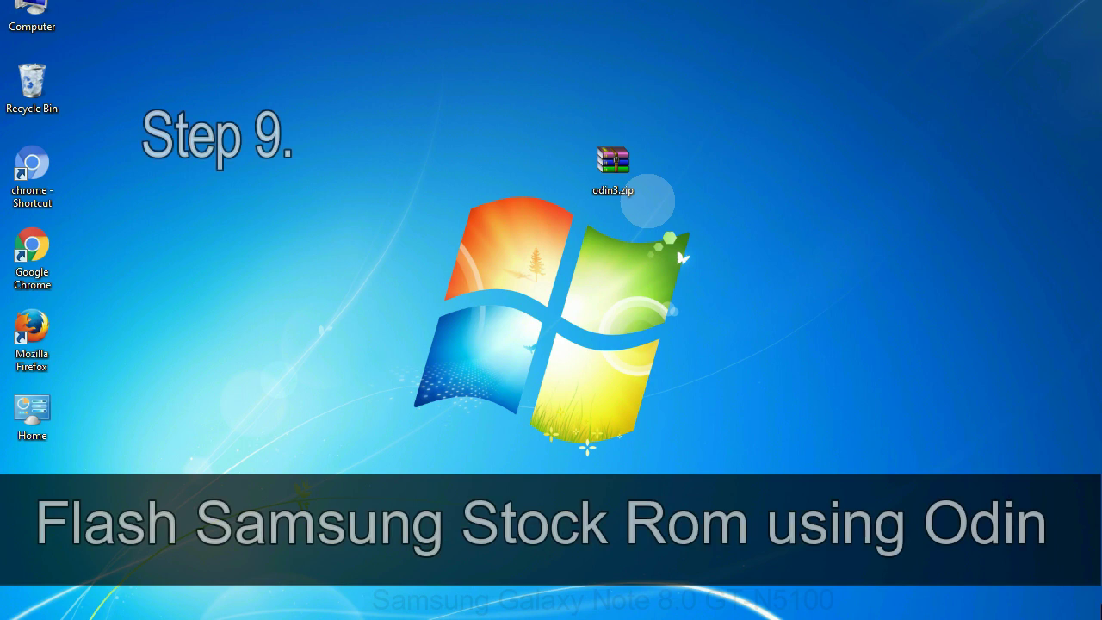
Step: Select the odin3.zip archive on the desktop
{"action": "left_click", "coordinate": [627, 171]}
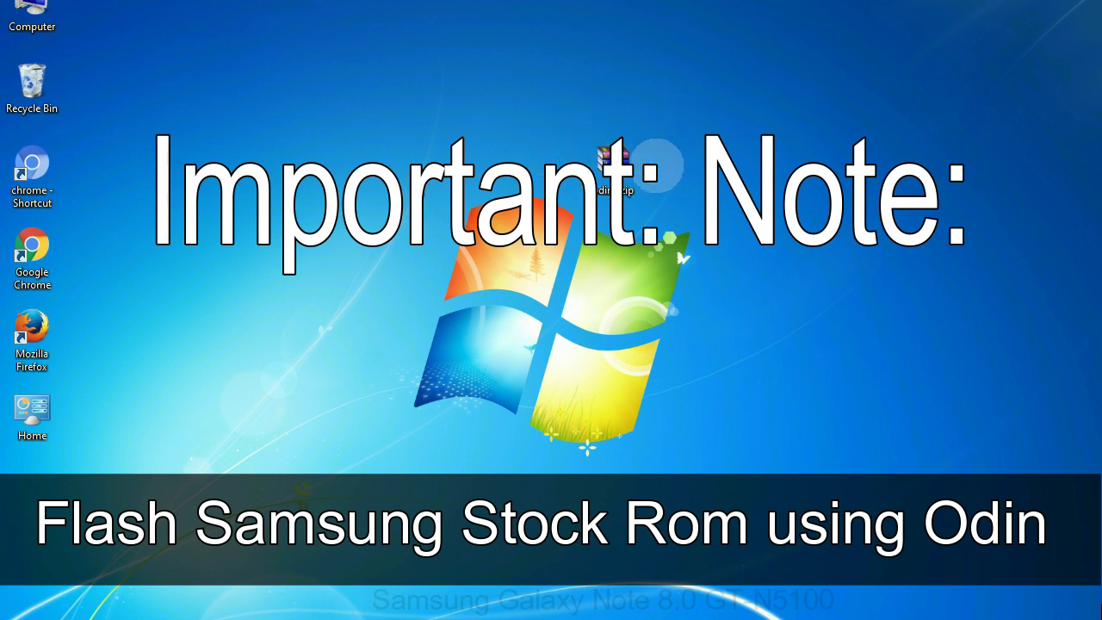
{"action": "left_click", "coordinate": [607, 159]}
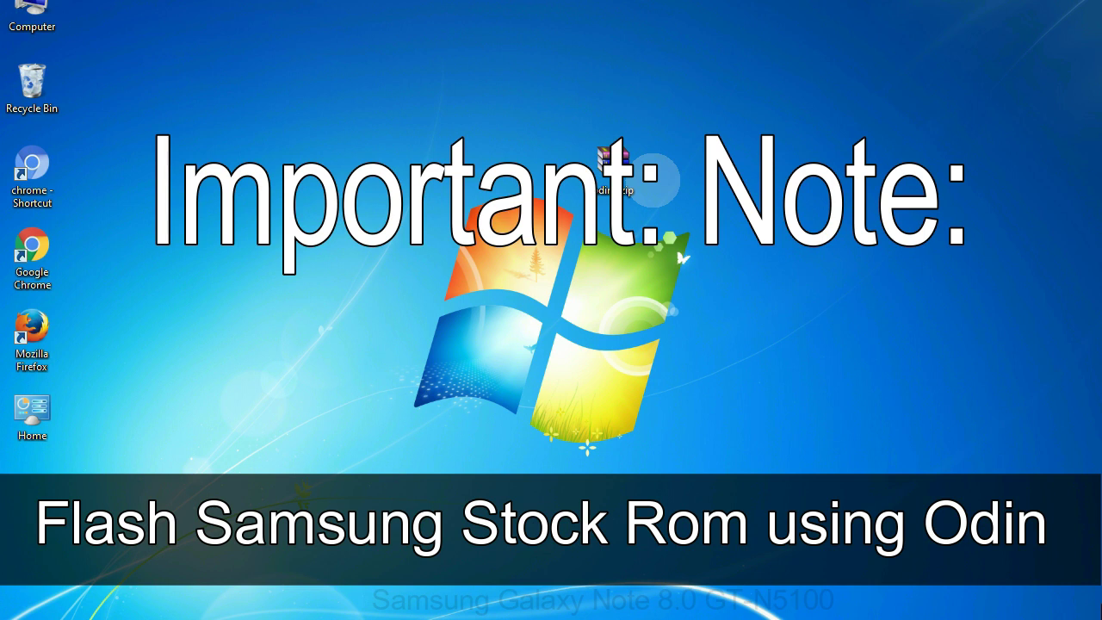
{"action": "left_click", "coordinate": [644, 174]}
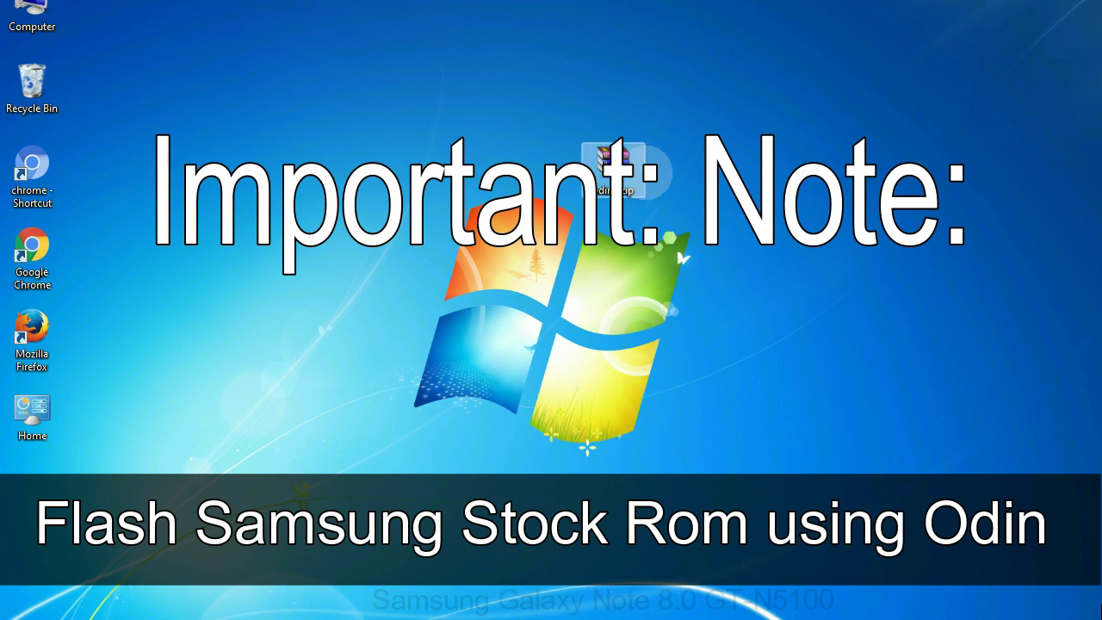